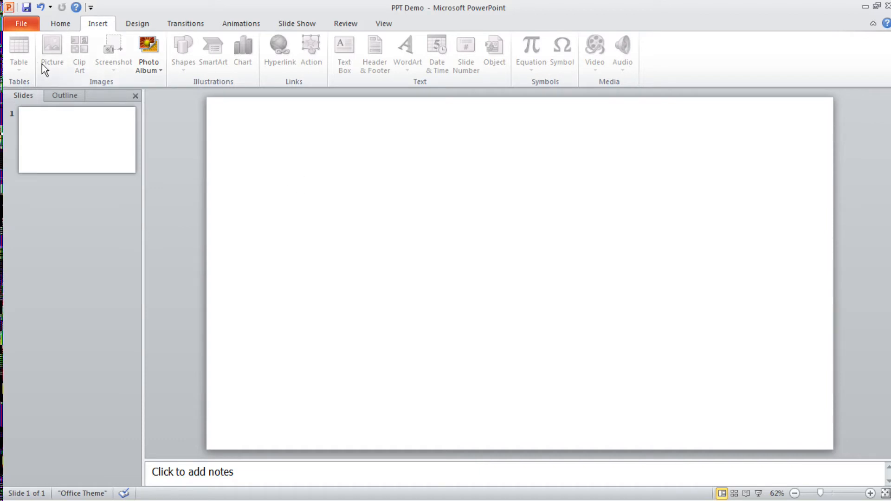
Check the slide dimensions and orientation in the page setup, leaving them as they are.
{"action": "left_click", "coordinate": [138, 24]}
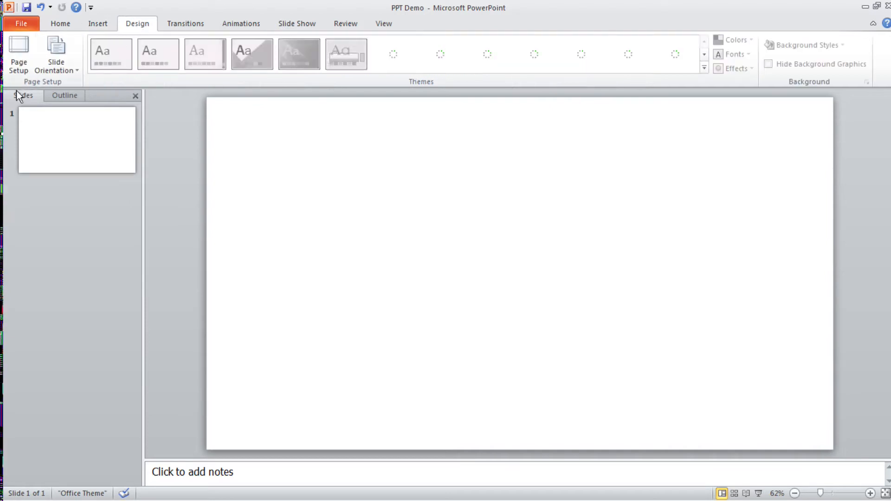
{"action": "left_click", "coordinate": [14, 71]}
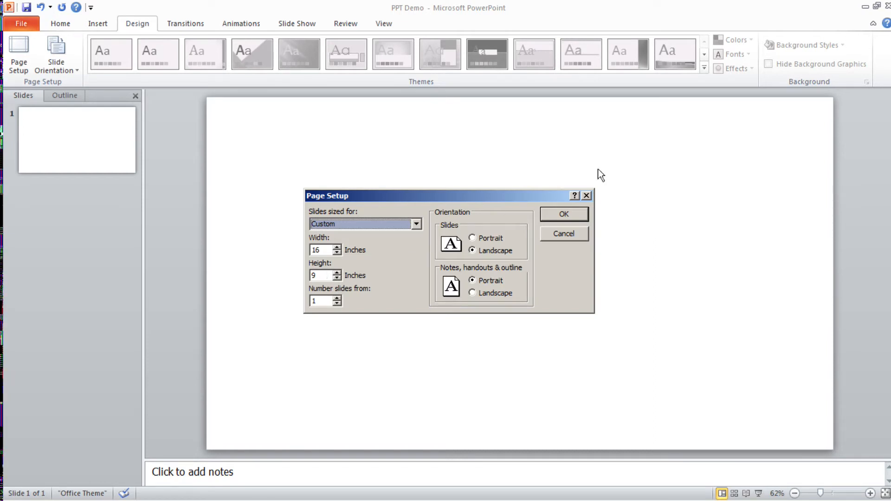
{"action": "left_click", "coordinate": [587, 195]}
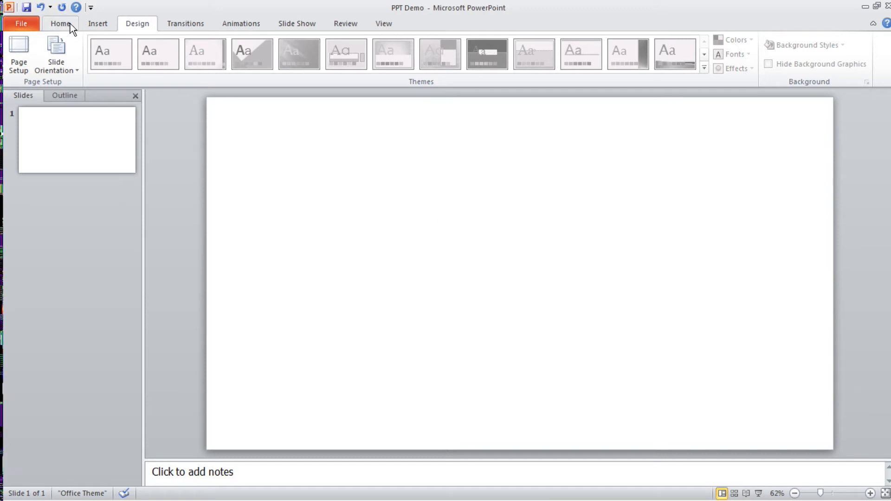
Draw a rounded rectangle about 5.17" wide and 1.42" high near the slide's upper middle.
{"action": "left_click", "coordinate": [95, 22]}
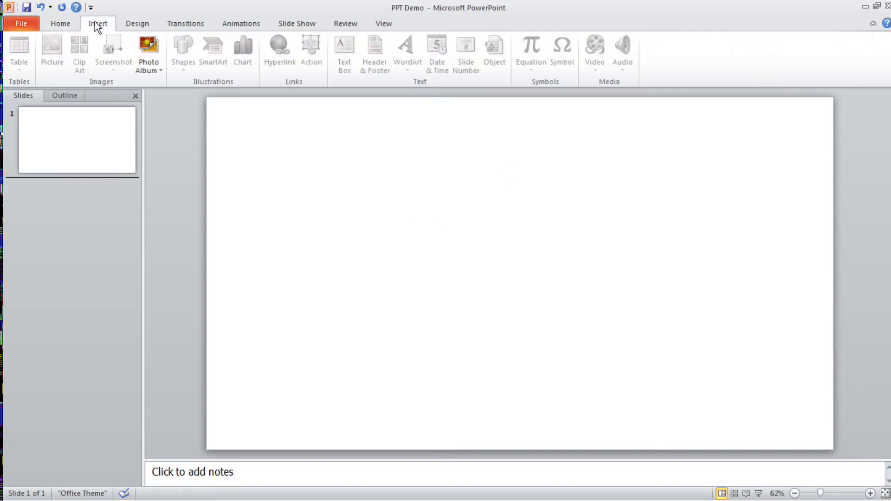
{"action": "left_click", "coordinate": [233, 95]}
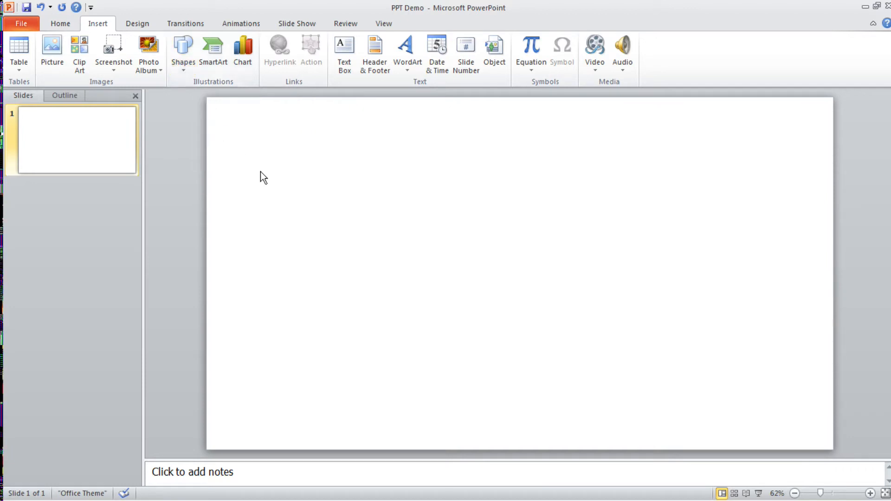
{"action": "left_click", "coordinate": [190, 63]}
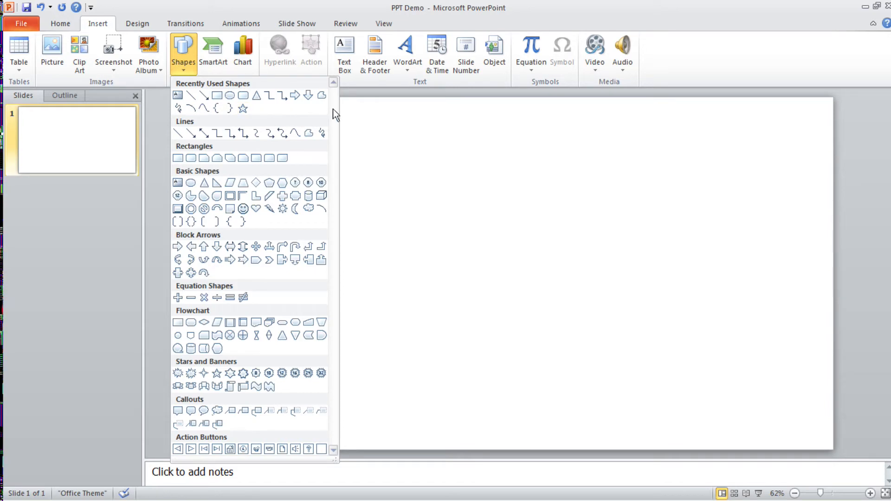
{"action": "left_click", "coordinate": [243, 96]}
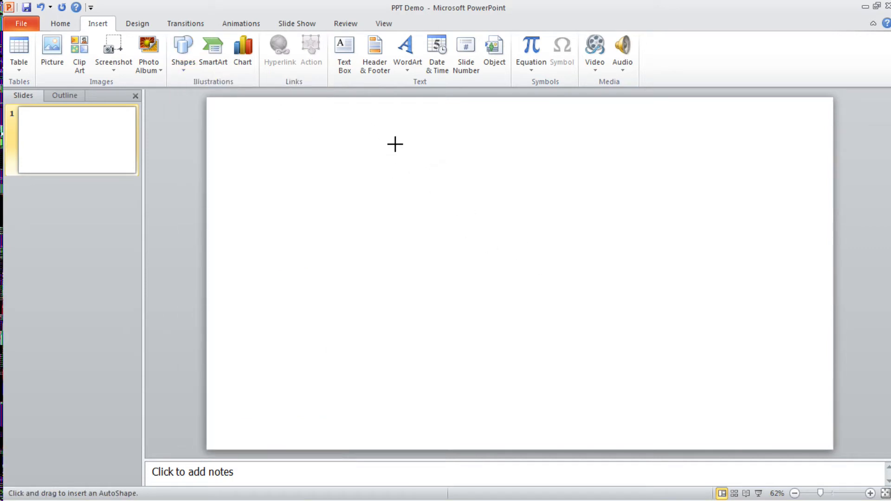
{"action": "mouse_move", "coordinate": [401, 152]}
{"action": "left_mouse_down"}
{"action": "mouse_move", "coordinate": [414, 166]}
{"action": "mouse_move", "coordinate": [605, 210]}
{"action": "left_mouse_up"}
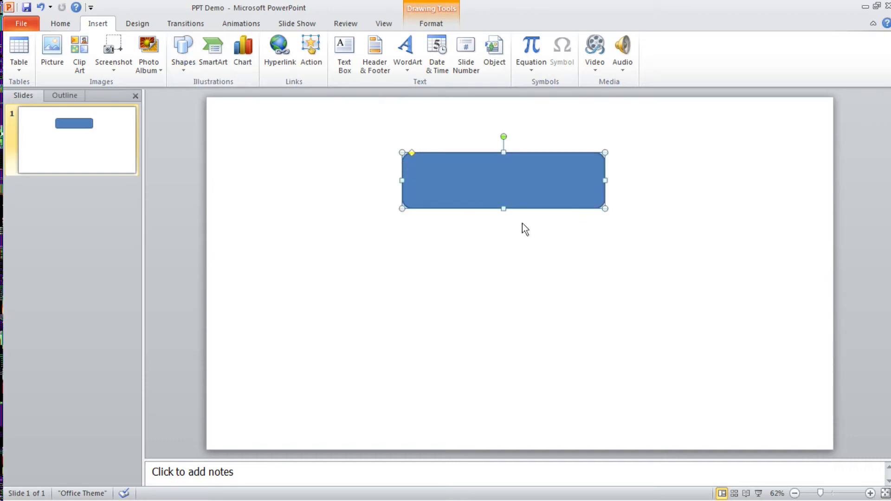
Remove the fill from the rounded rectangle so only its outline remains.
{"action": "left_click", "coordinate": [432, 29]}
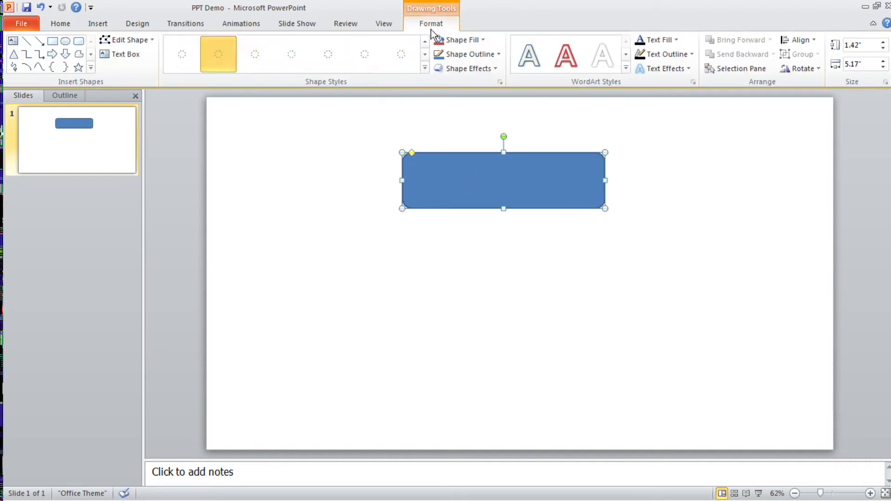
{"action": "left_click", "coordinate": [459, 41]}
{"action": "left_click", "coordinate": [444, 148]}
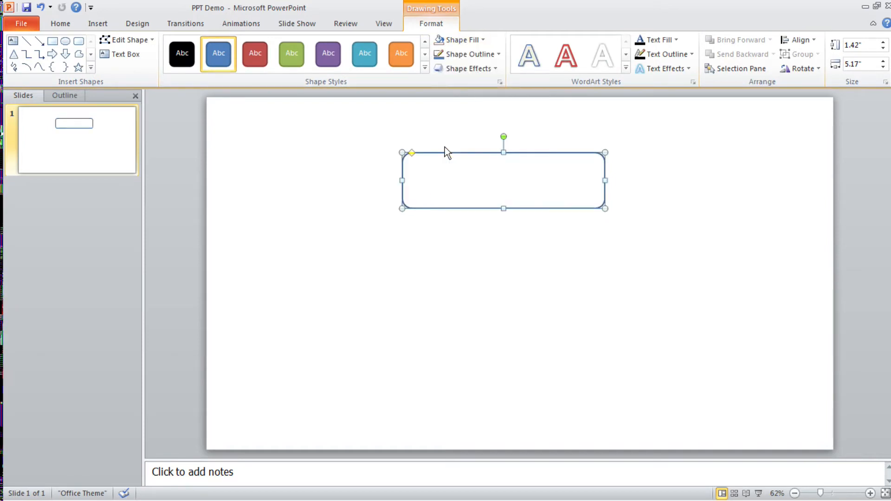
{"action": "right_click", "coordinate": [452, 177]}
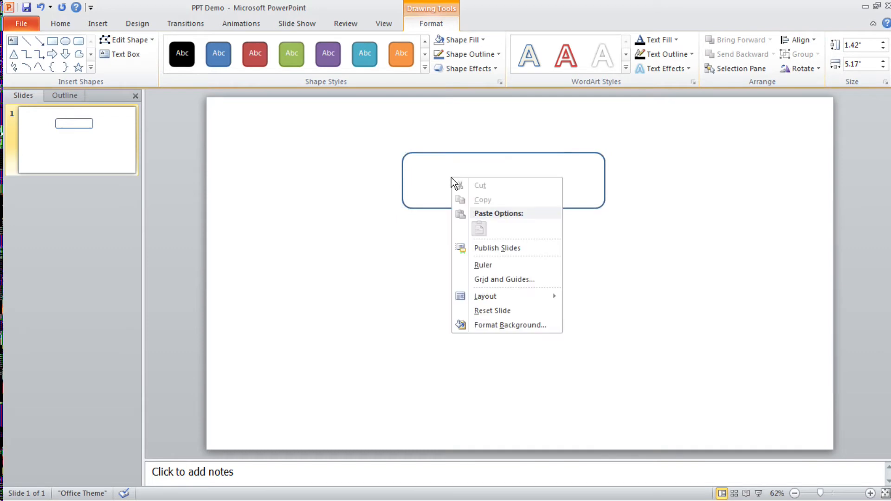
{"action": "left_click", "coordinate": [431, 210]}
{"action": "left_click", "coordinate": [426, 153]}
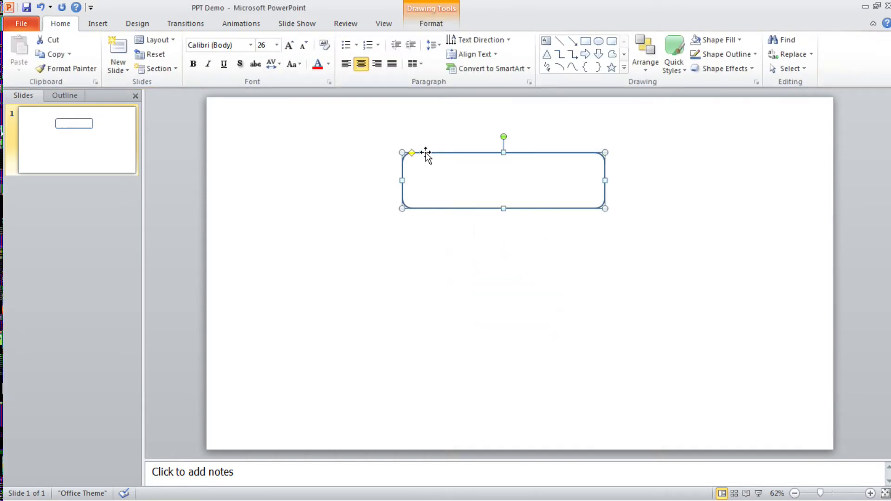
{"action": "right_click", "coordinate": [439, 165]}
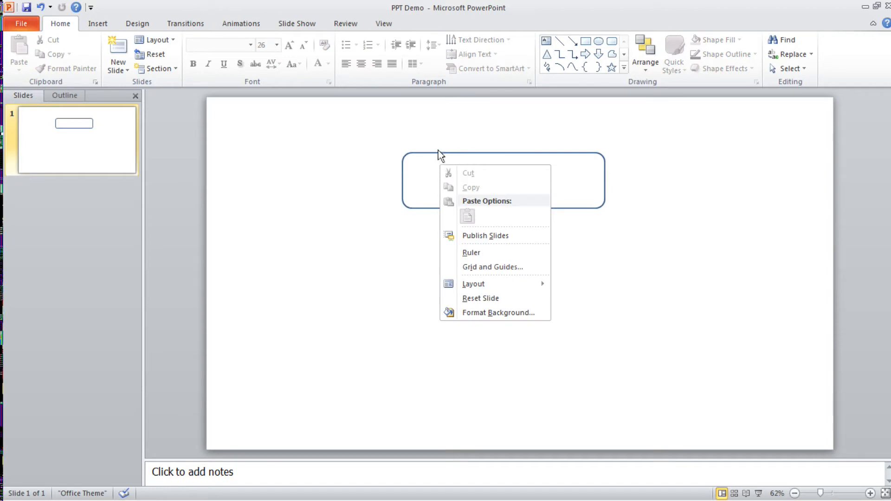
{"action": "left_click", "coordinate": [439, 154]}
Open the rounded rectangle for text entry and set its font colour to black.
{"action": "left_click", "coordinate": [438, 154]}
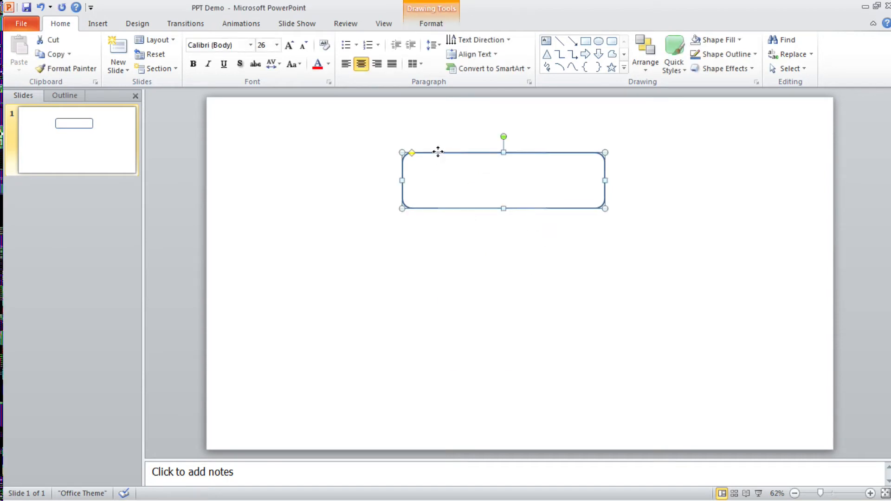
{"action": "right_click", "coordinate": [440, 152]}
{"action": "left_click", "coordinate": [479, 219]}
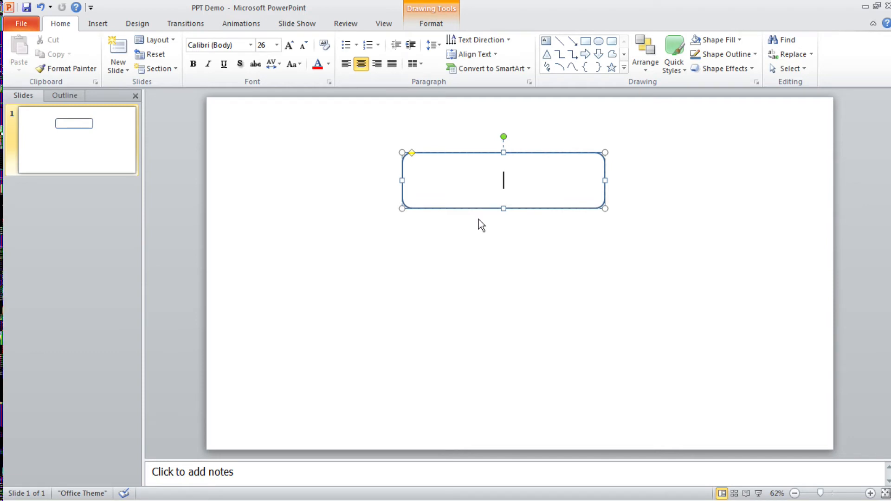
{"action": "type", "text": "ext"}
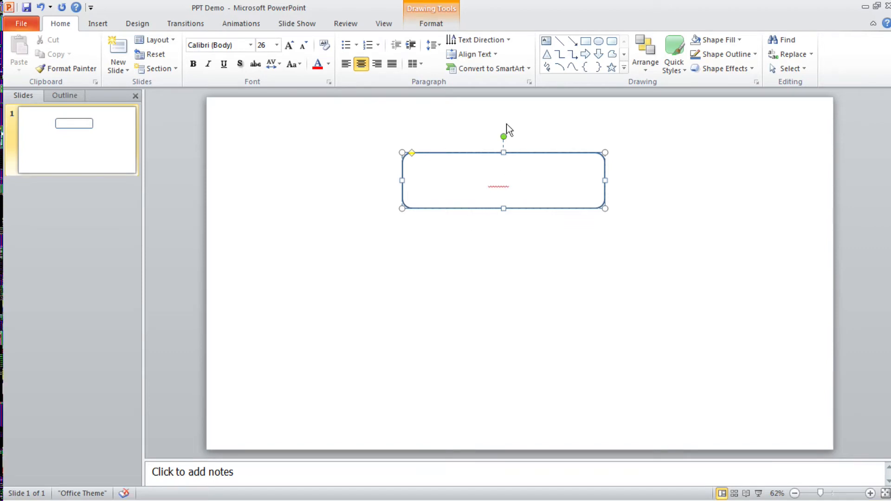
{"action": "left_click", "coordinate": [329, 64]}
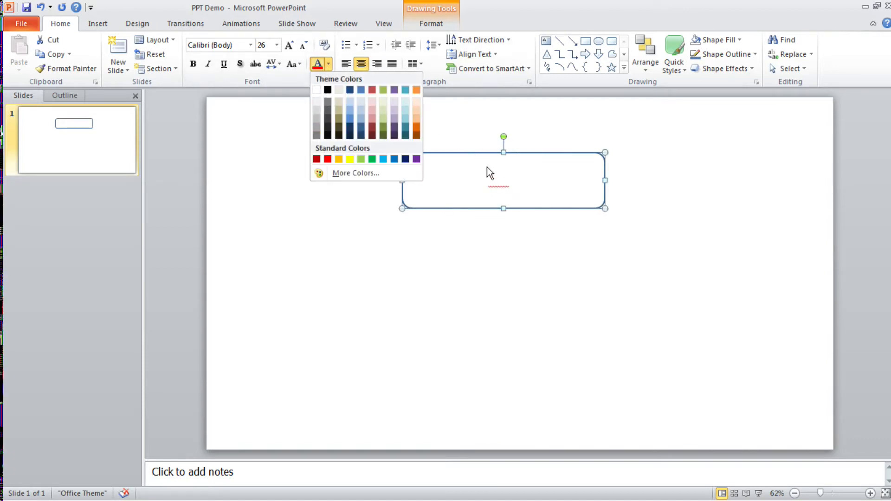
{"action": "left_click", "coordinate": [327, 88]}
Label the rounded rectangle "Step 1", correcting the capital T to lowercase.
{"action": "left_click", "coordinate": [493, 181]}
{"action": "type", "text": "Step 1"}
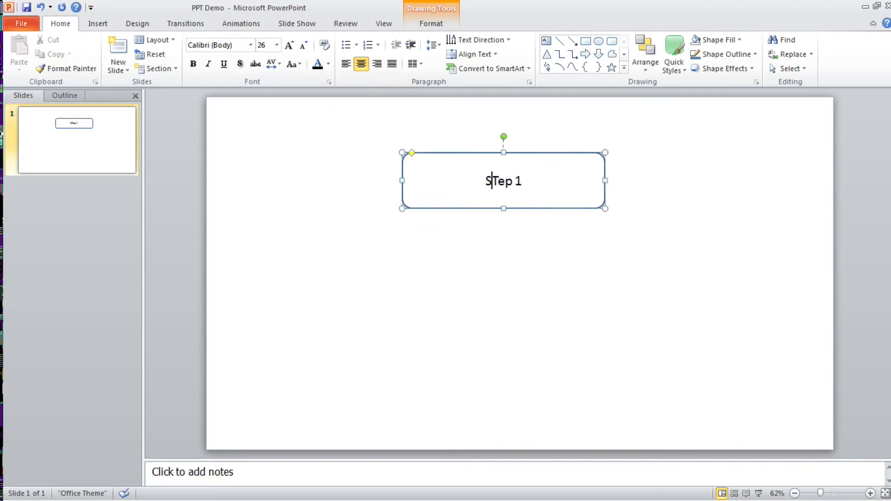
{"action": "key", "text": "Delete"}
{"action": "type", "text": "t"}
Move the Step 1 box closer to the slide's top edge and reduce its height by about a third.
{"action": "left_click_drag", "start_coordinate": [525, 210], "coordinate": [519, 182]}
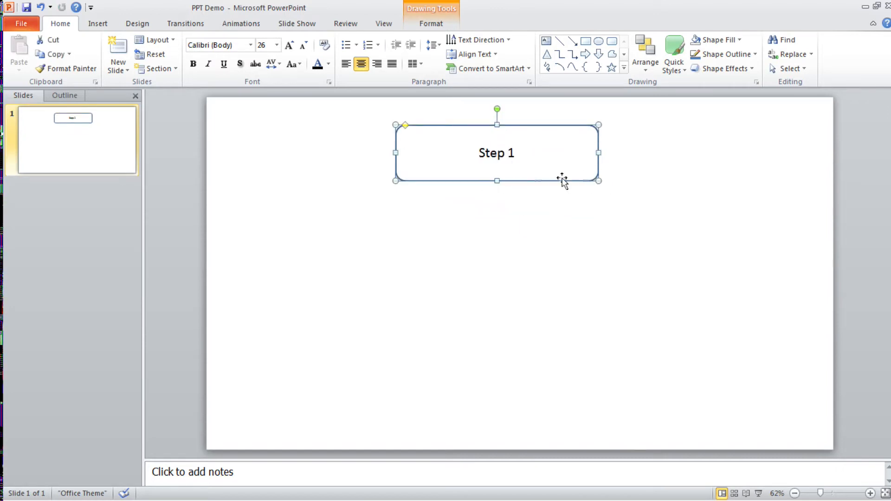
{"action": "left_click_drag", "start_coordinate": [498, 179], "coordinate": [498, 162]}
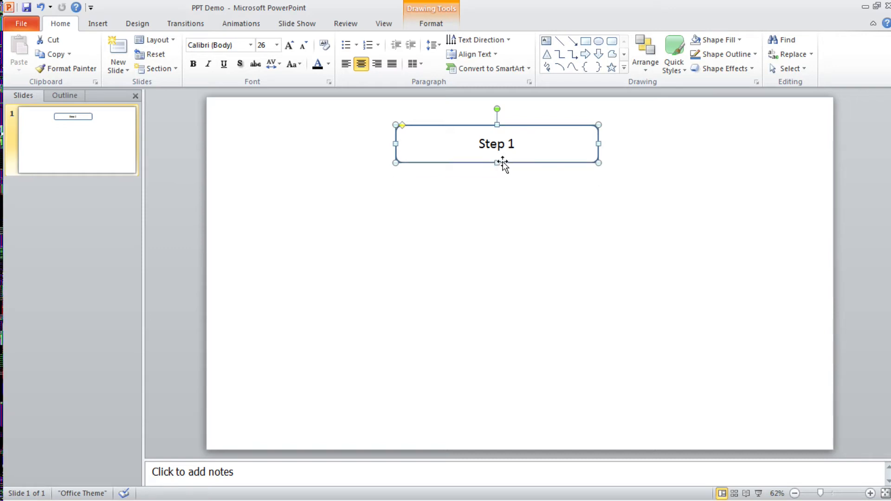
{"action": "right_click", "coordinate": [502, 162]}
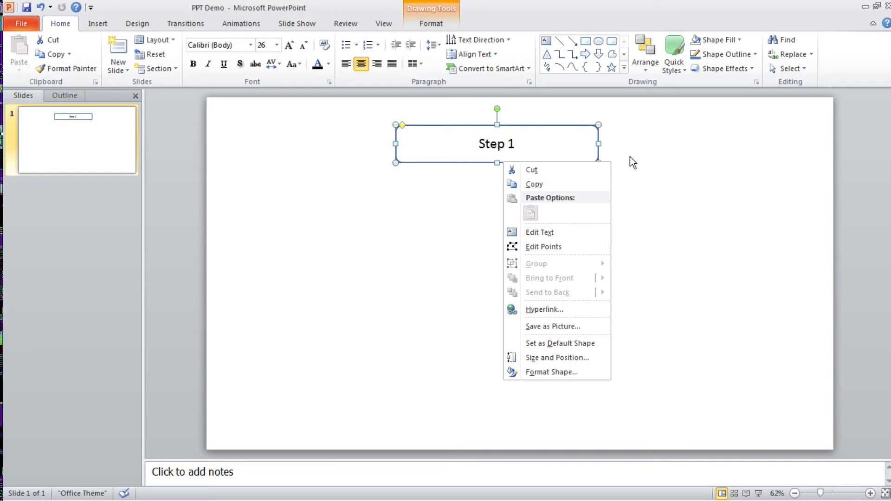
{"action": "left_click", "coordinate": [477, 162]}
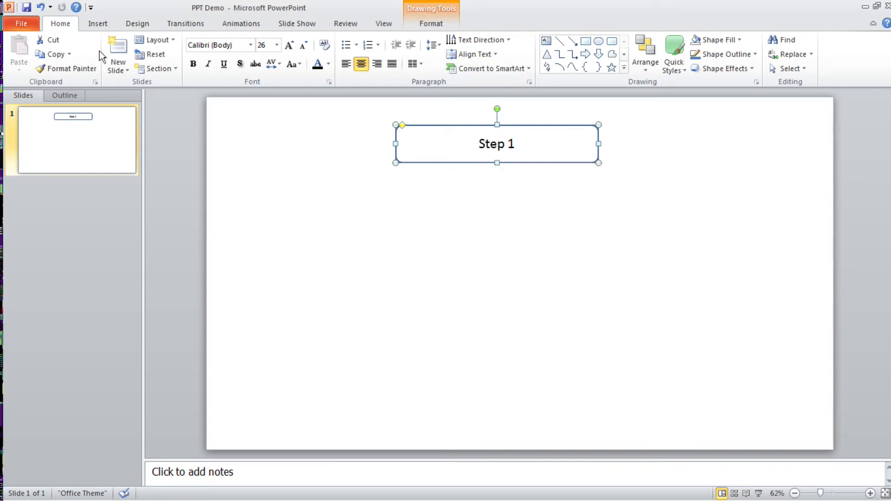
Copy the Step 1 box, place the duplicate at the slide's middle right and relabel it "Step 2".
{"action": "left_click", "coordinate": [69, 55]}
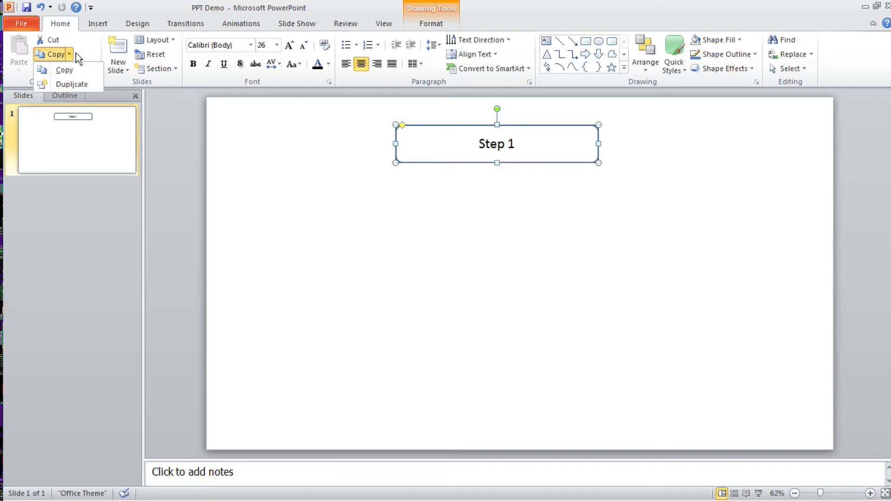
{"action": "left_click", "coordinate": [74, 54]}
{"action": "left_click", "coordinate": [453, 194]}
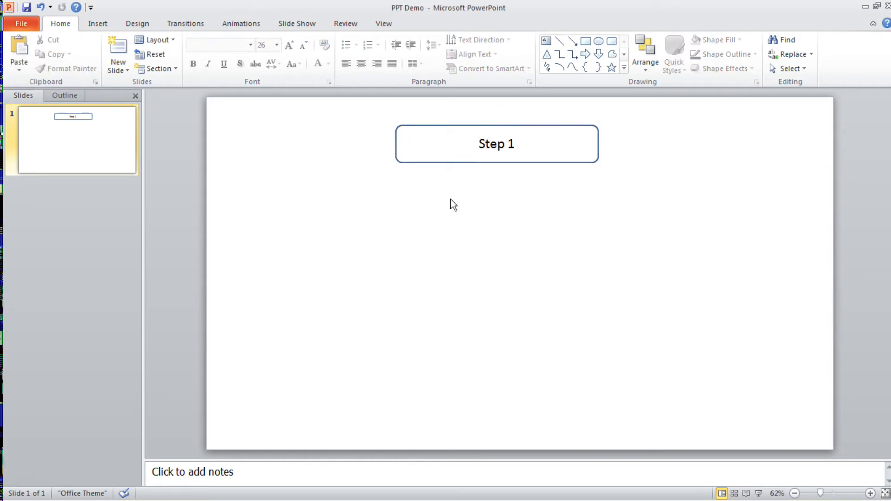
{"action": "key", "text": "ctrl+v"}
{"action": "left_click_drag", "start_coordinate": [552, 169], "coordinate": [675, 246]}
{"action": "type", "text": "2"}
Paste another copy of the Step 1 box, place it at the slide's lower centre and relabel it "Step 3".
{"action": "left_click", "coordinate": [669, 307]}
{"action": "key", "text": "ctrl+v"}
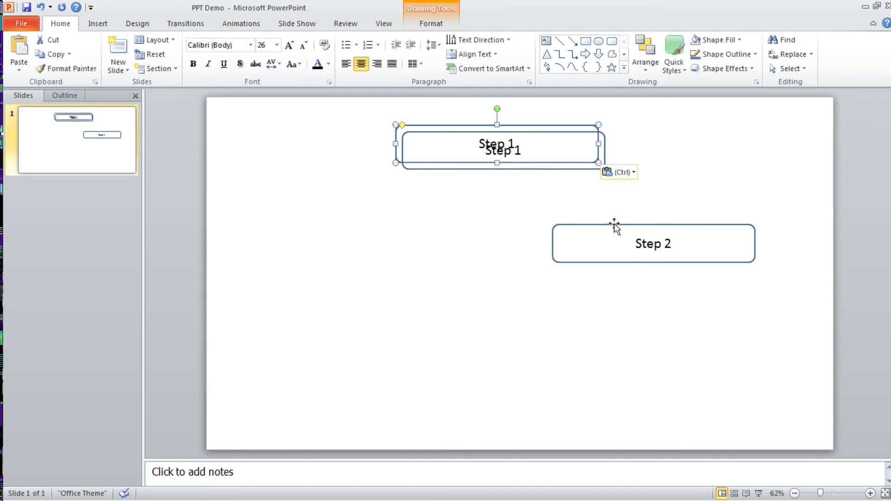
{"action": "left_click", "coordinate": [581, 168]}
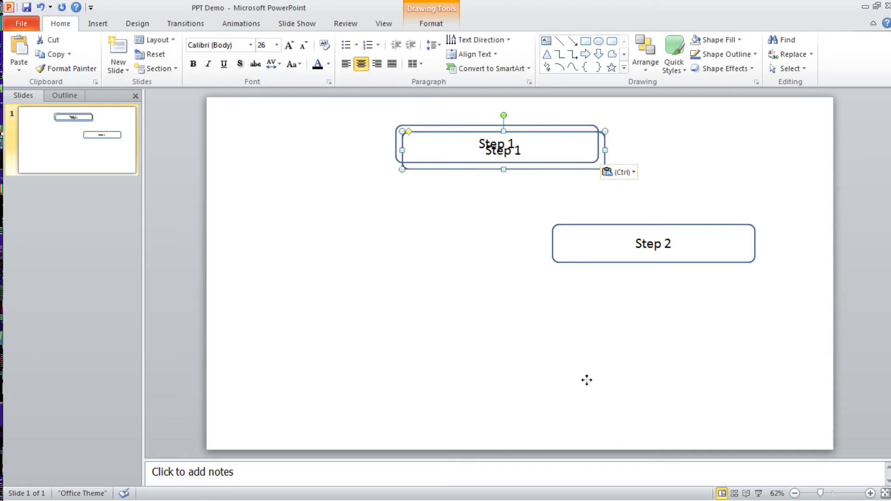
{"action": "left_click_drag", "start_coordinate": [581, 169], "coordinate": [587, 380]}
{"action": "left_click_drag", "start_coordinate": [520, 360], "coordinate": [531, 356]}
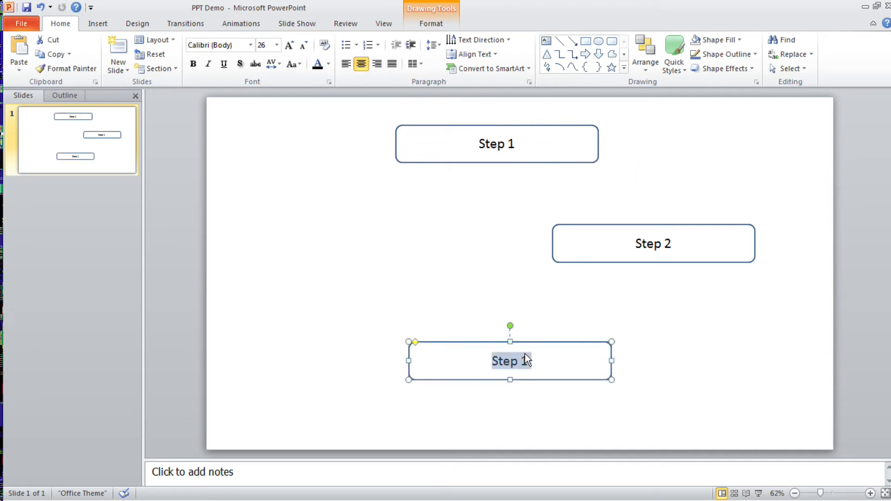
{"action": "left_click", "coordinate": [530, 354]}
{"action": "double_click", "coordinate": [525, 361]}
{"action": "type", "text": "3"}
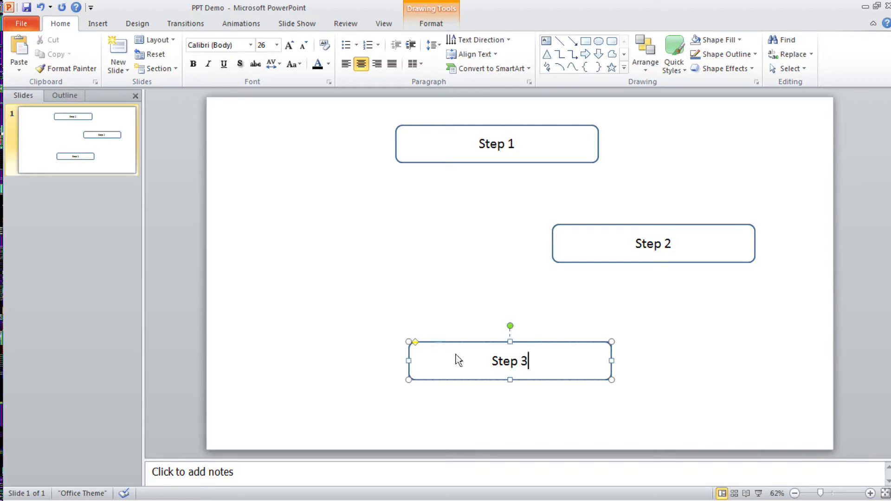
Paste one more copy of the Step 1 box on the slide's left, level with Step 2, and relabel it "Step 4".
{"action": "left_click", "coordinate": [424, 329]}
{"action": "key", "text": "ctrl+v"}
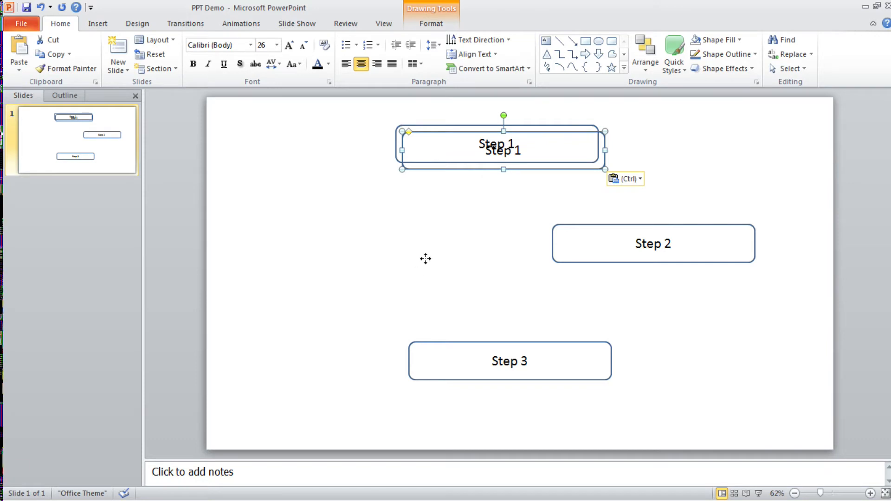
{"action": "left_click_drag", "start_coordinate": [426, 259], "coordinate": [390, 269]}
{"action": "left_click", "coordinate": [364, 237]}
{"action": "double_click", "coordinate": [364, 237]}
{"action": "type", "text": "4"}
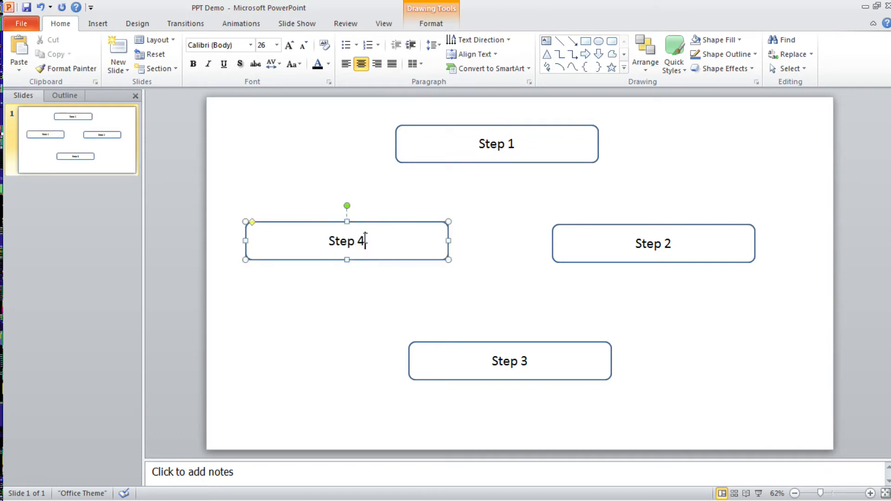